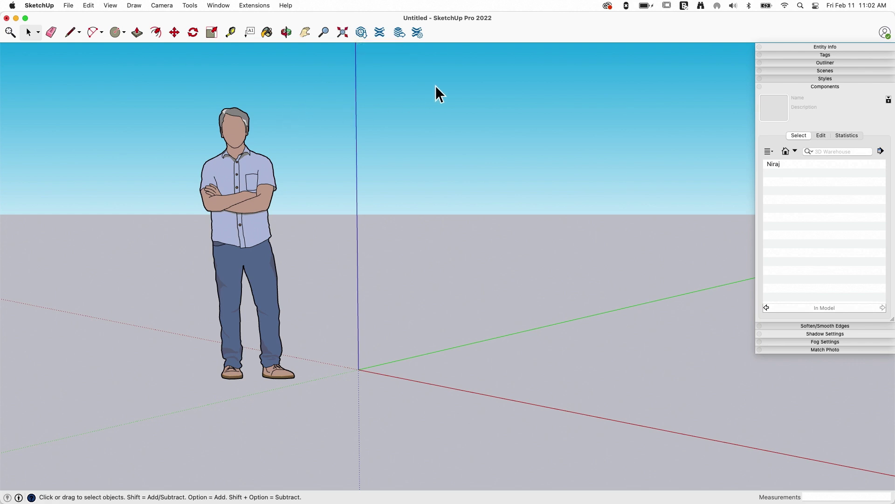
Open the 3D Warehouse model library from the SketchUp toolbar
{"action": "left_click", "coordinate": [361, 34]}
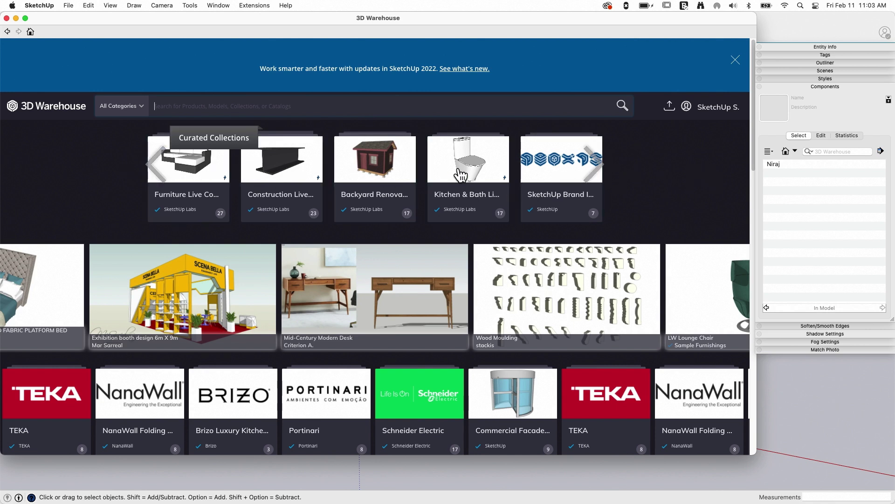
{"action": "scroll", "coordinate": [77, 179], "scroll_direction": "down", "scroll_amount": 1}
{"action": "scroll", "coordinate": [75, 184], "scroll_direction": "down", "scroll_amount": 1}
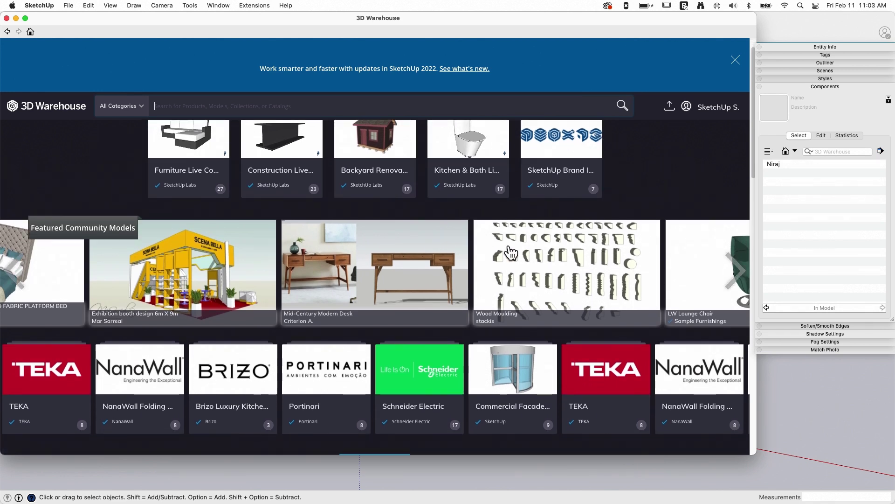
{"action": "scroll", "coordinate": [310, 205], "scroll_direction": "down", "scroll_amount": 3}
{"action": "scroll", "coordinate": [326, 206], "scroll_direction": "down", "scroll_amount": 4}
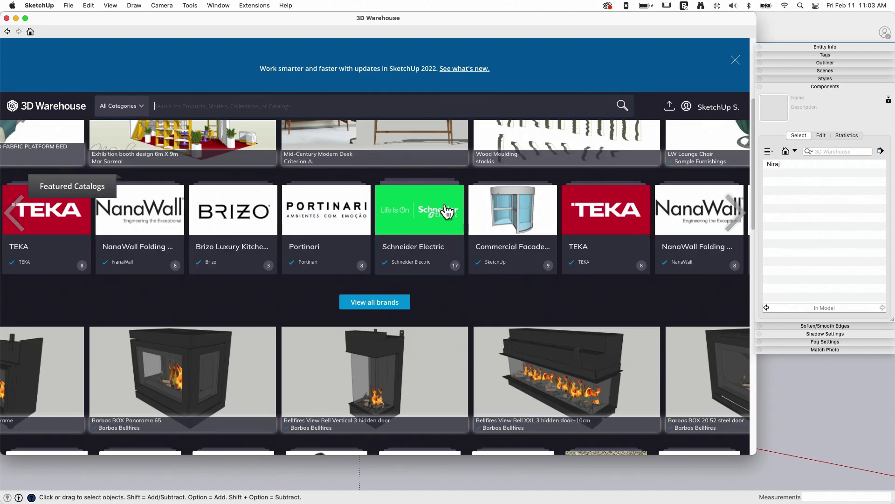
{"action": "scroll", "coordinate": [274, 219], "scroll_direction": "down", "scroll_amount": 5}
{"action": "scroll", "coordinate": [95, 264], "scroll_direction": "down", "scroll_amount": 1}
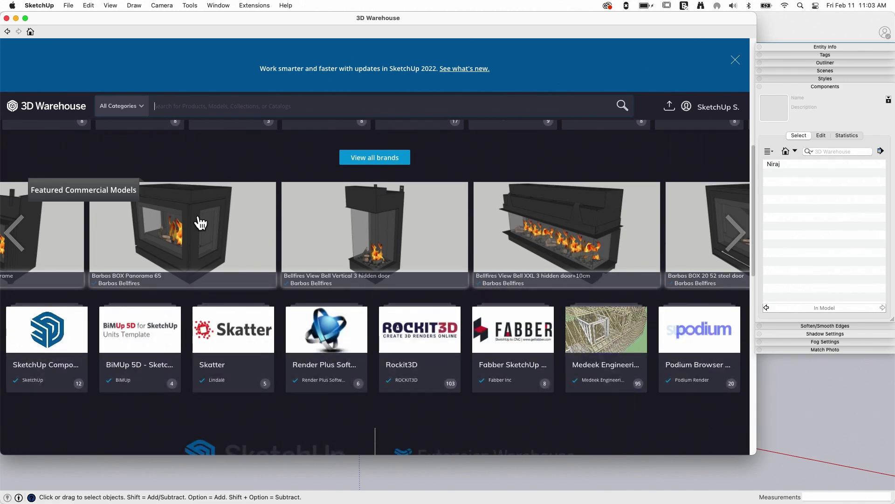
{"action": "scroll", "coordinate": [256, 226], "scroll_direction": "down", "scroll_amount": 5}
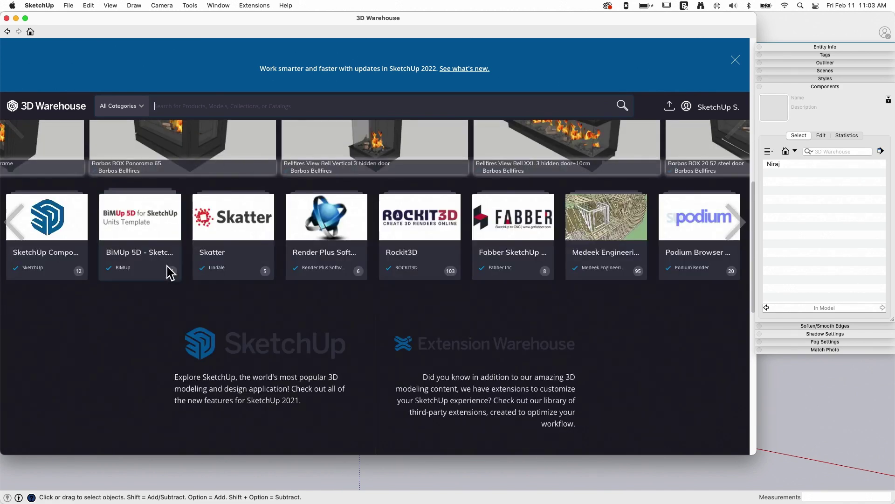
{"action": "scroll", "coordinate": [159, 273], "scroll_direction": "down", "scroll_amount": 2}
{"action": "scroll", "coordinate": [152, 275], "scroll_direction": "up", "scroll_amount": 10}
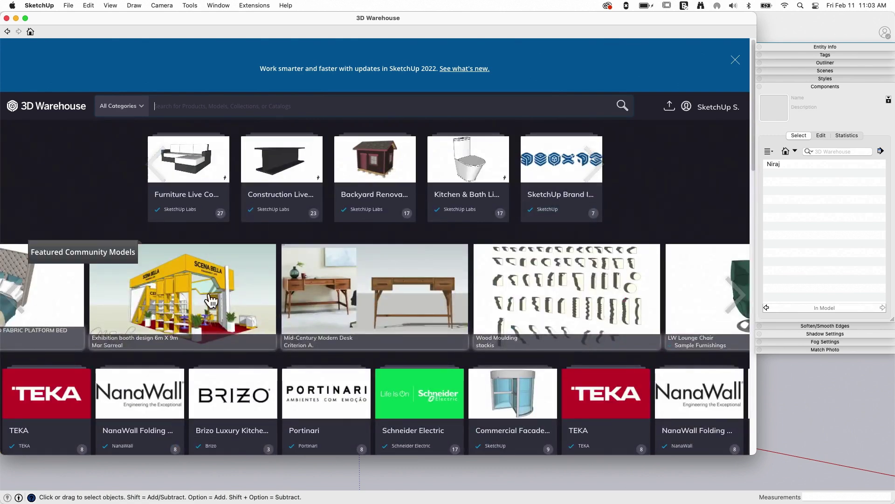
{"action": "left_click", "coordinate": [717, 107]}
{"action": "left_click", "coordinate": [494, 106]}
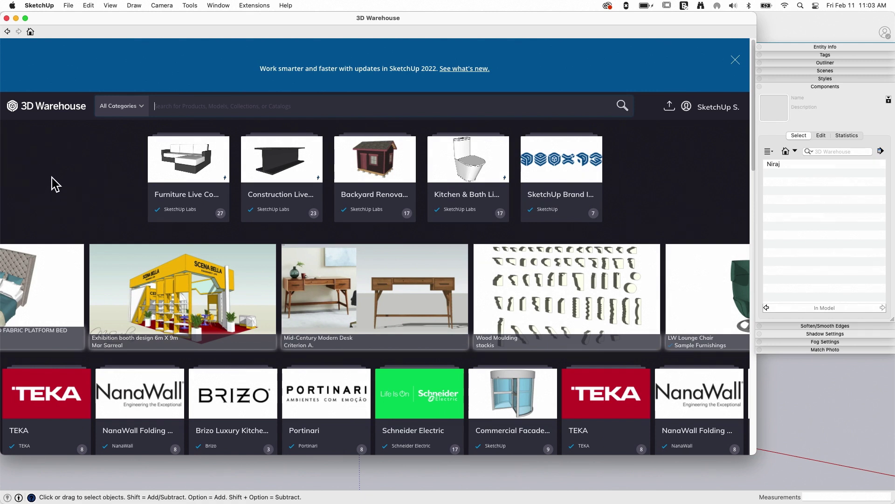
{"action": "left_click", "coordinate": [166, 104]}
Search 3D Warehouse for 'couch', keep all categories, and expand the Advanced filters
{"action": "type", "text": "couch"}
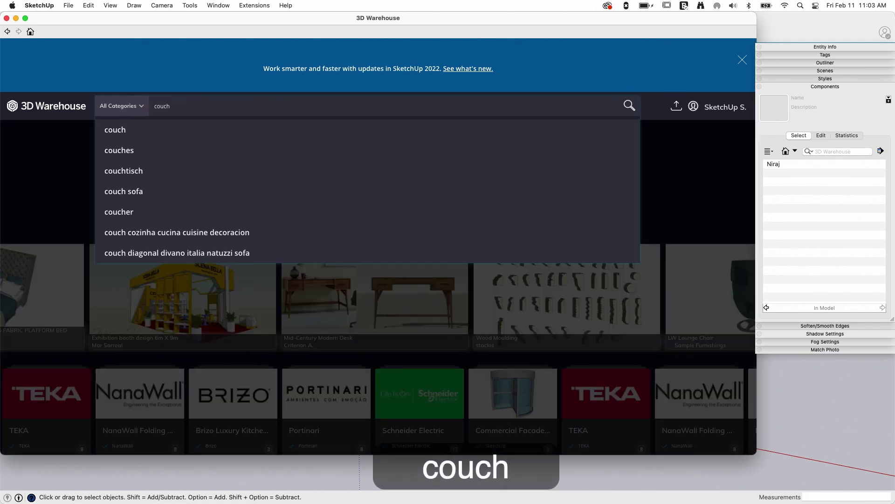
{"action": "key", "text": "Return"}
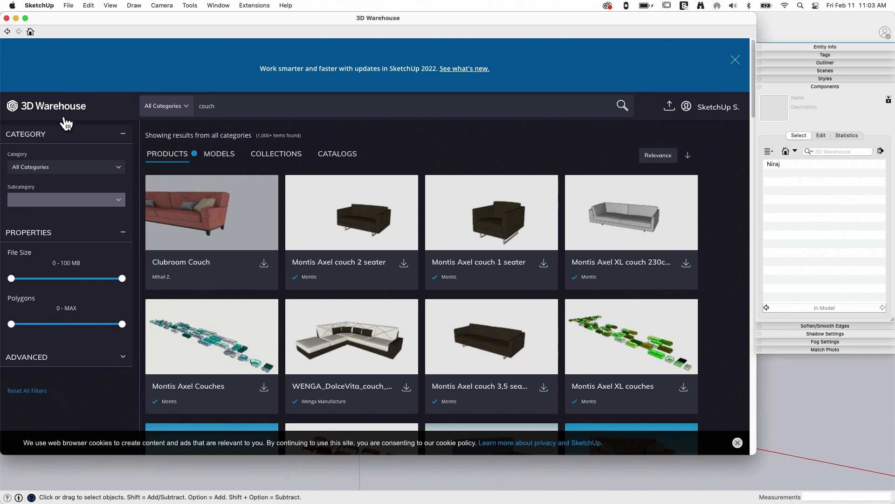
{"action": "left_click", "coordinate": [119, 170]}
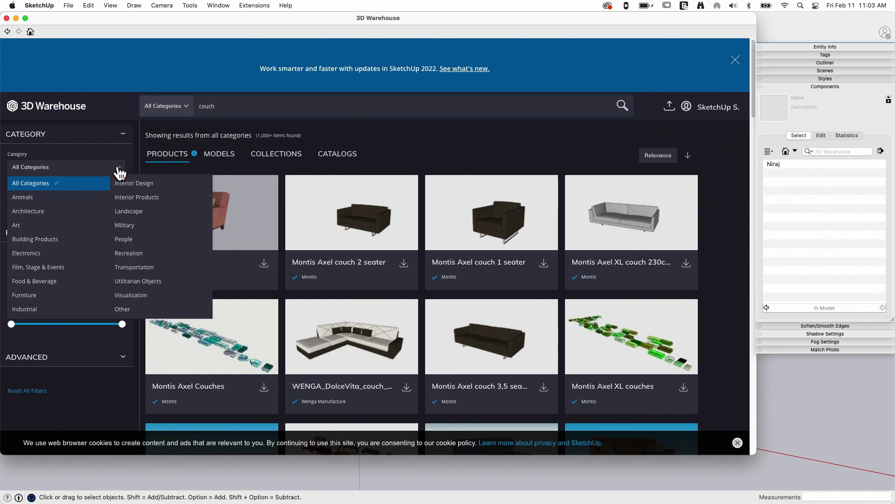
{"action": "left_click", "coordinate": [119, 172]}
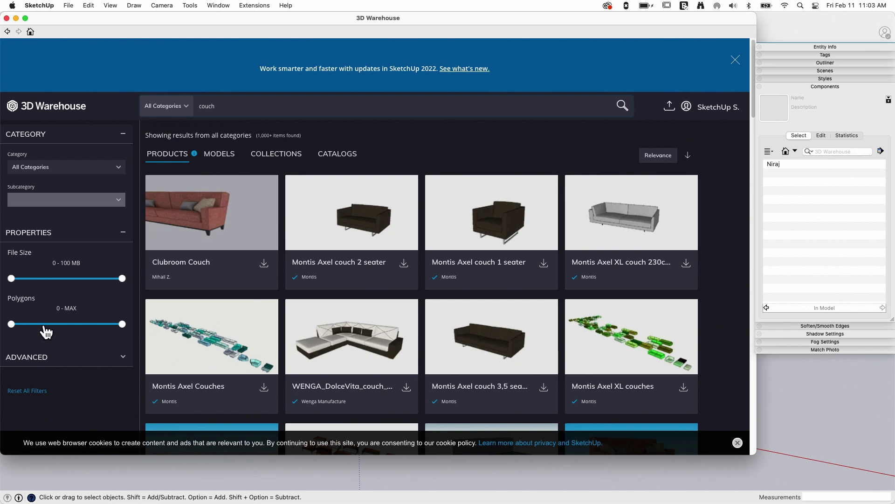
{"action": "left_click", "coordinate": [31, 366]}
{"action": "scroll", "coordinate": [35, 358], "scroll_direction": "down", "scroll_amount": 1}
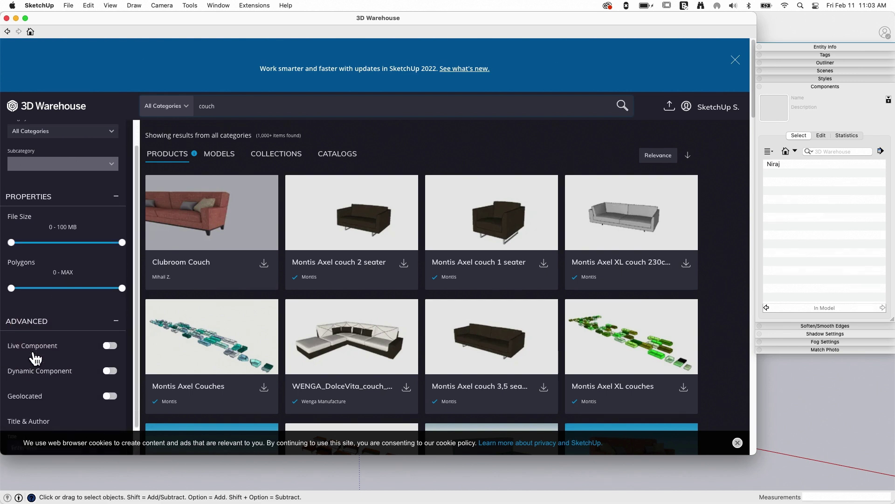
{"action": "scroll", "coordinate": [35, 354], "scroll_direction": "down", "scroll_amount": 5}
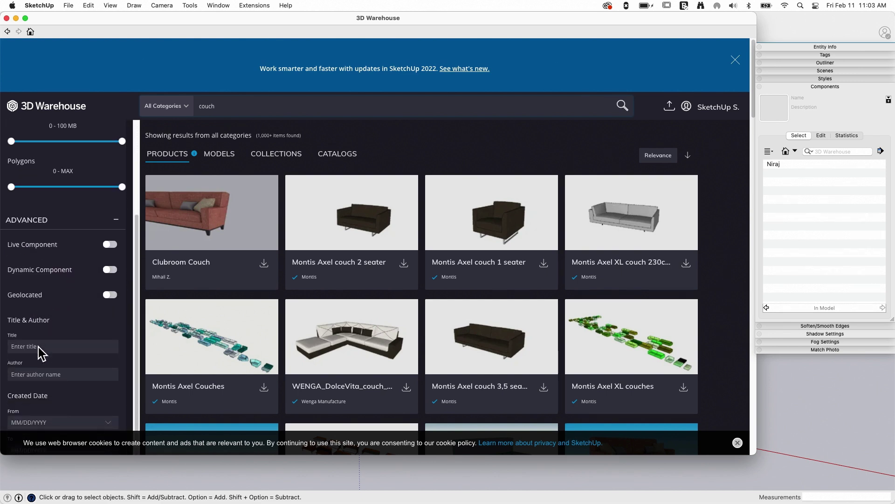
{"action": "scroll", "coordinate": [38, 327], "scroll_direction": "down", "scroll_amount": 3}
{"action": "scroll", "coordinate": [42, 314], "scroll_direction": "up", "scroll_amount": 6}
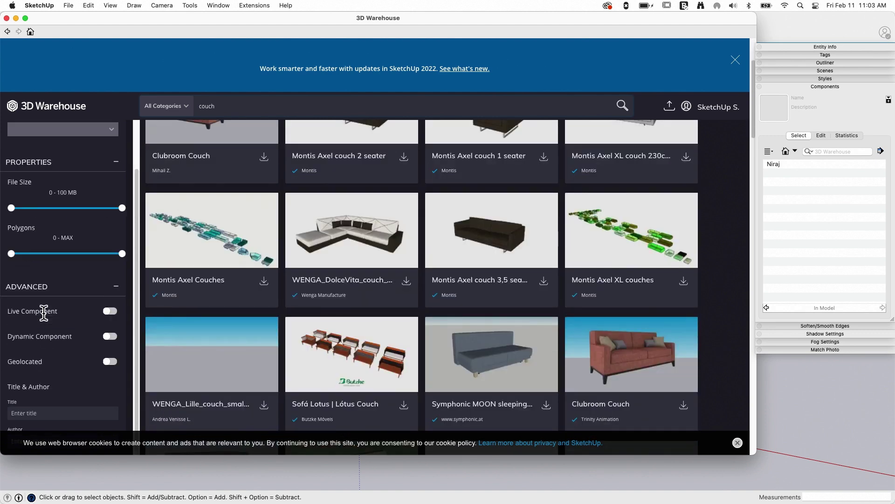
{"action": "scroll", "coordinate": [355, 287], "scroll_direction": "up", "scroll_amount": 3}
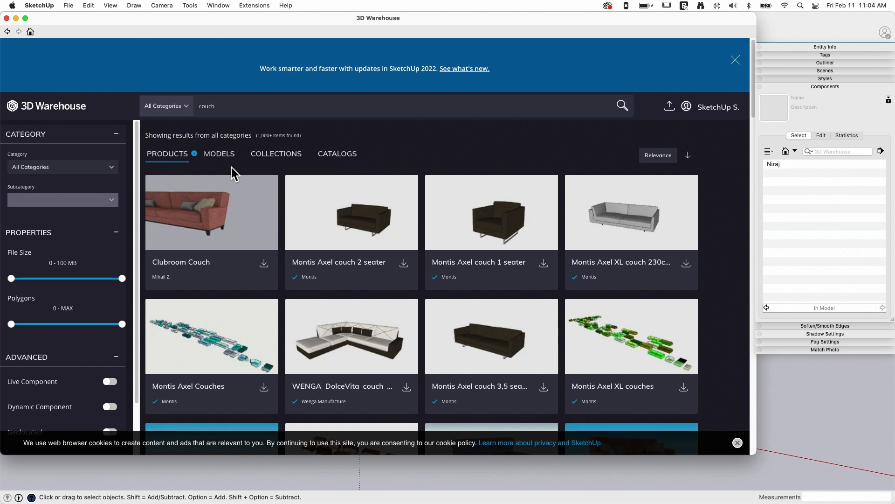
Browse the couch results under Models, Collections and Catalogs, ending back on Models
{"action": "left_click", "coordinate": [221, 154]}
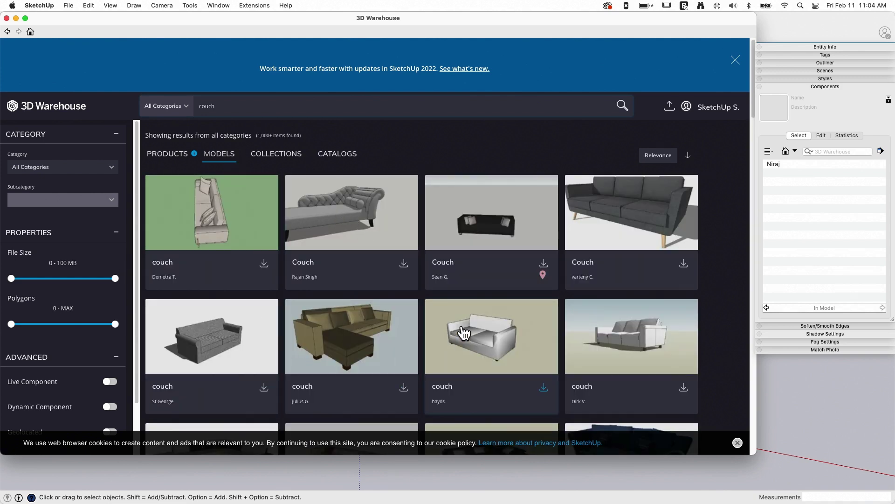
{"action": "left_click", "coordinate": [286, 156]}
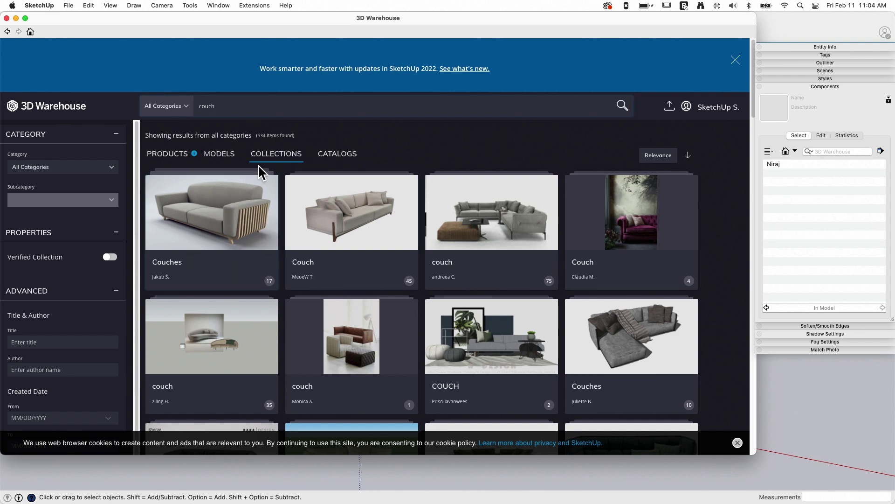
{"action": "left_click", "coordinate": [349, 161]}
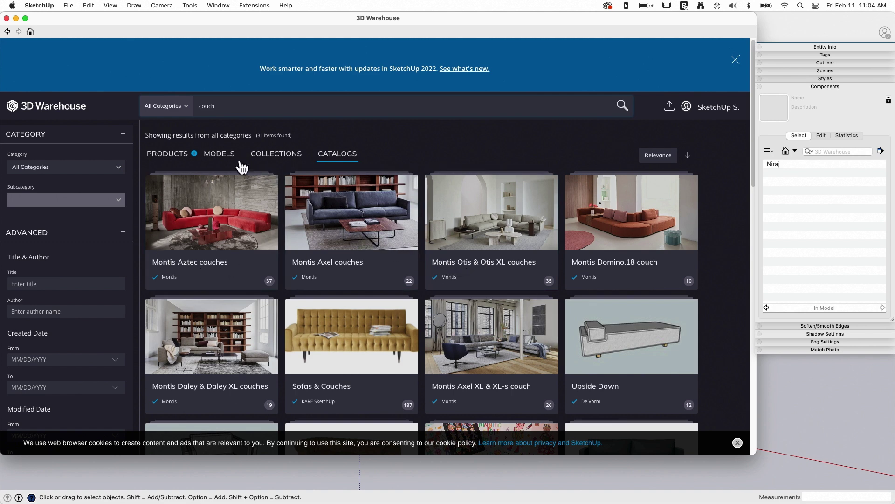
{"action": "left_click", "coordinate": [220, 157]}
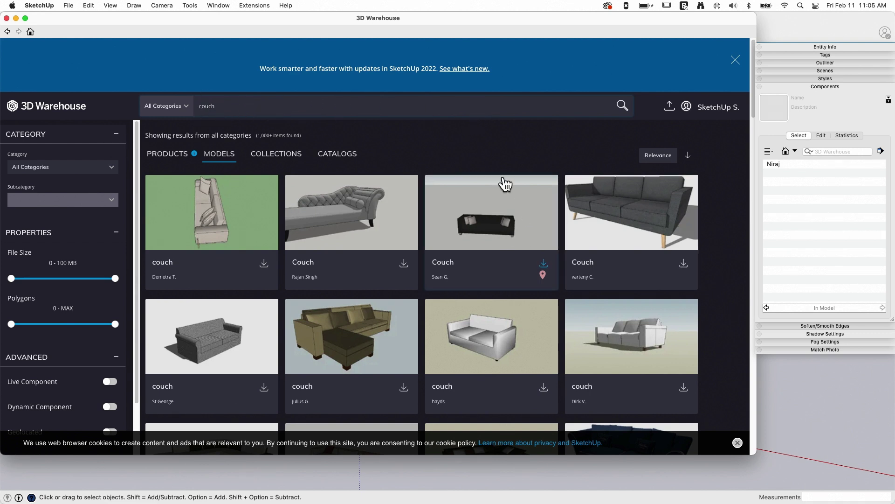
Open the black two-seater Couch's detail page, download it and load it into the model
{"action": "left_click", "coordinate": [484, 227]}
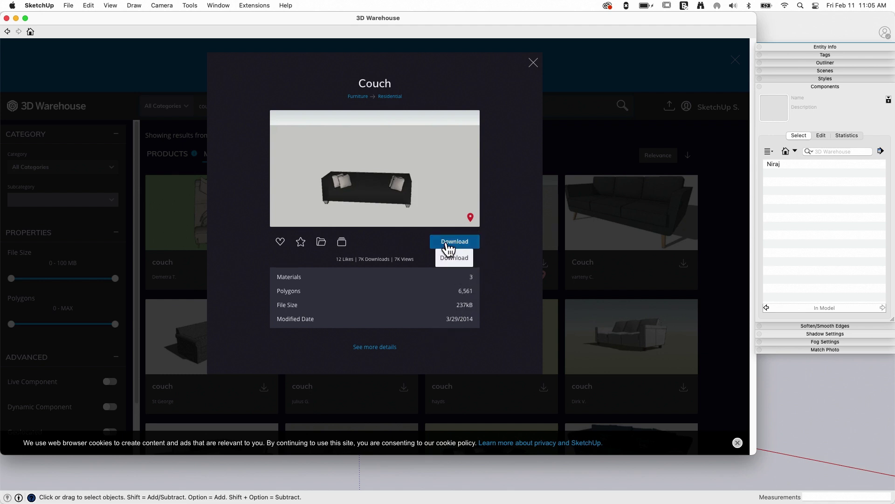
{"action": "left_click", "coordinate": [376, 350]}
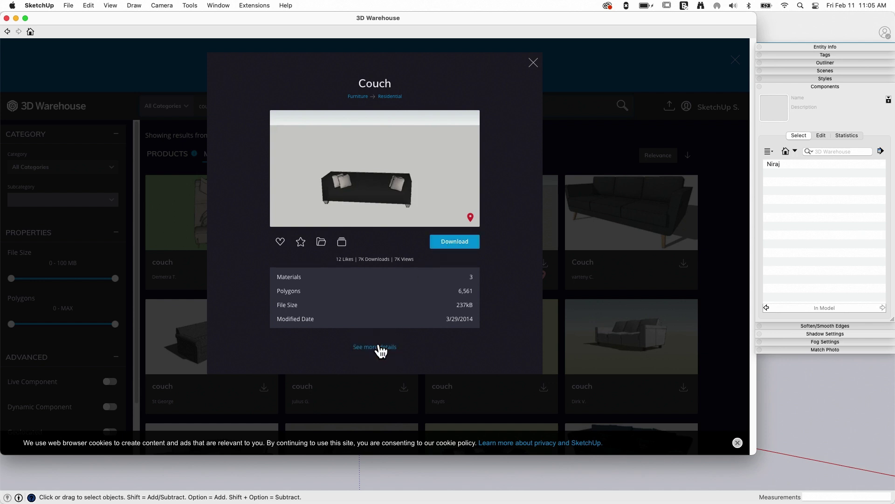
{"action": "scroll", "coordinate": [468, 231], "scroll_direction": "down", "scroll_amount": 3}
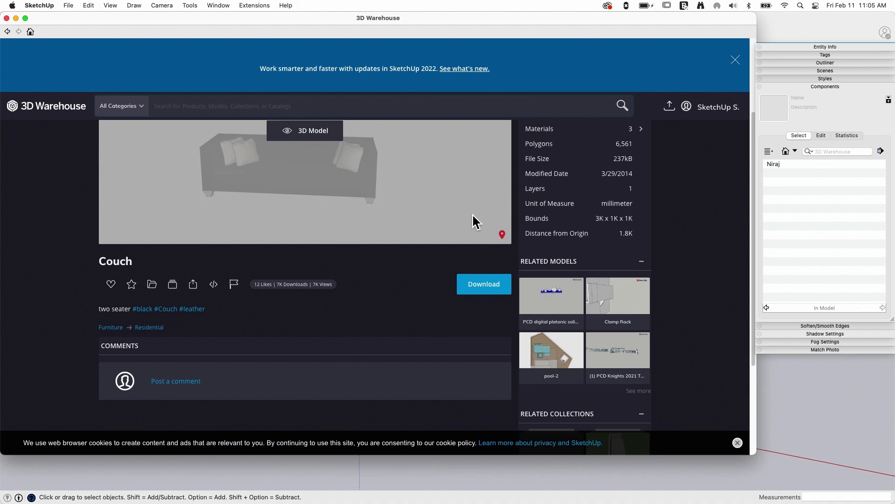
{"action": "scroll", "coordinate": [397, 303], "scroll_direction": "up", "scroll_amount": 3}
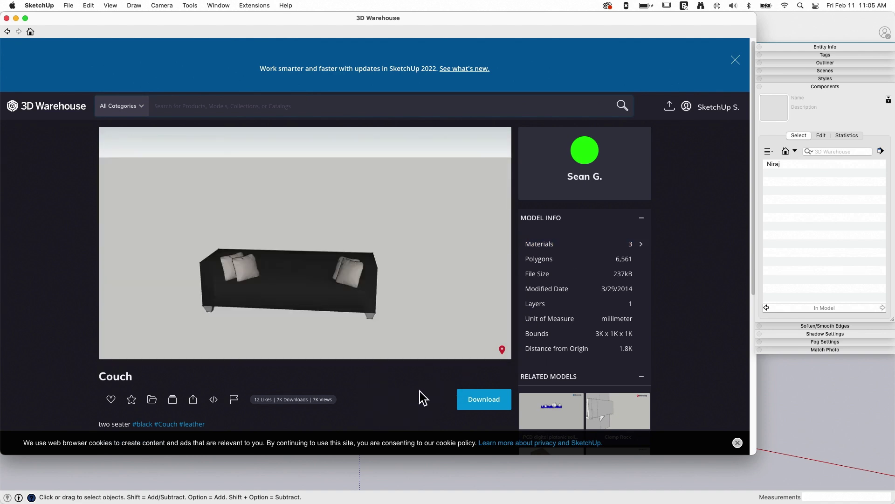
{"action": "left_click", "coordinate": [488, 407]}
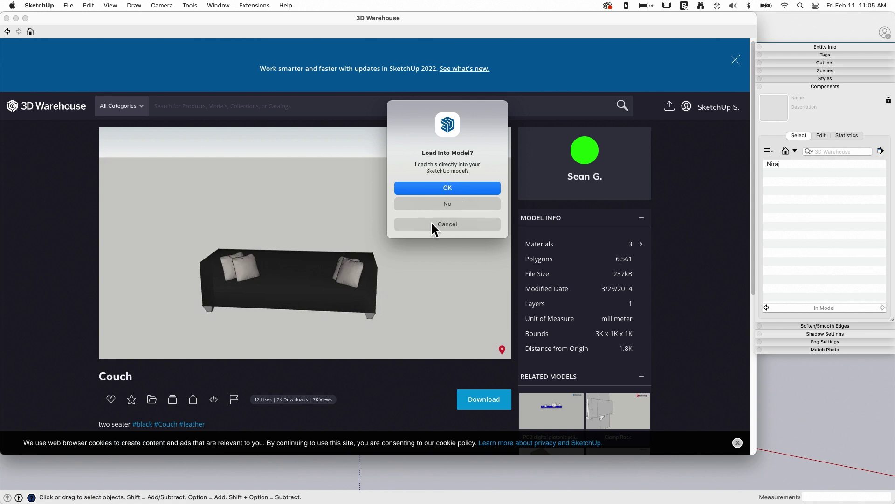
{"action": "left_click", "coordinate": [448, 187]}
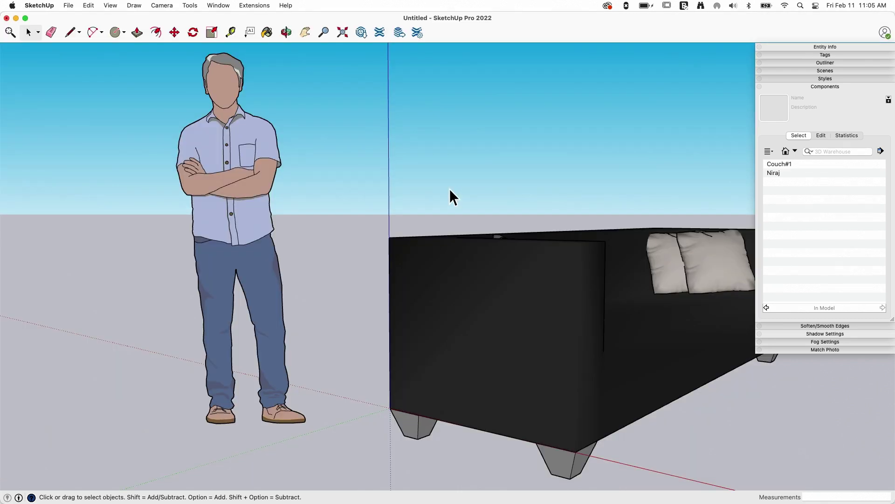
Bring the loaded couch into view, select it and show its Entity Info as Couch#1
{"action": "scroll", "coordinate": [340, 340], "scroll_direction": "down", "scroll_amount": 5}
{"action": "middle_click_drag", "start_coordinate": [340, 340], "coordinate": [491, 352]}
{"action": "scroll", "coordinate": [300, 194], "scroll_direction": "down", "scroll_amount": 2}
{"action": "left_click", "coordinate": [484, 317]}
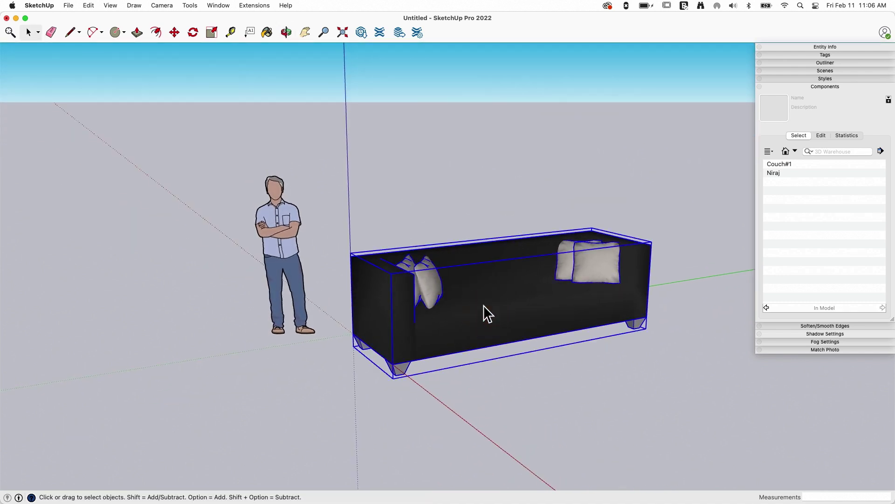
{"action": "left_click", "coordinate": [829, 46]}
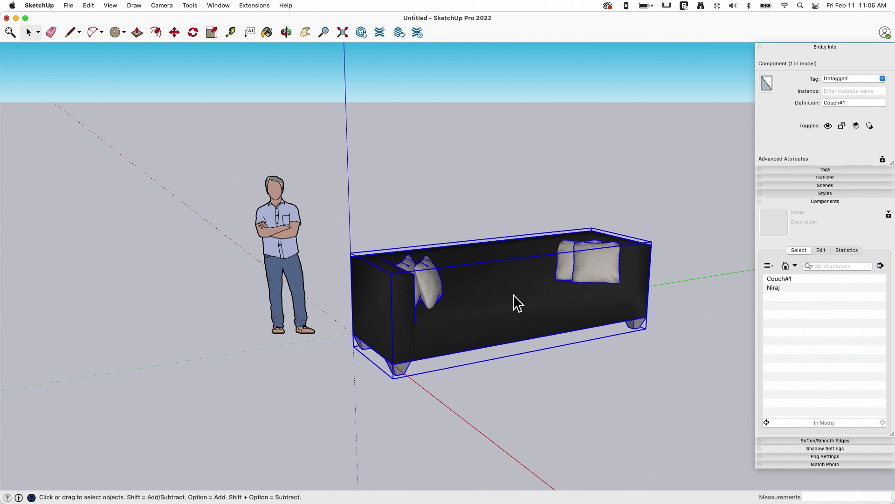
Delete the couch and re-place Couch#1 from In Model components beside the scale figure
{"action": "key", "text": "BackSpace"}
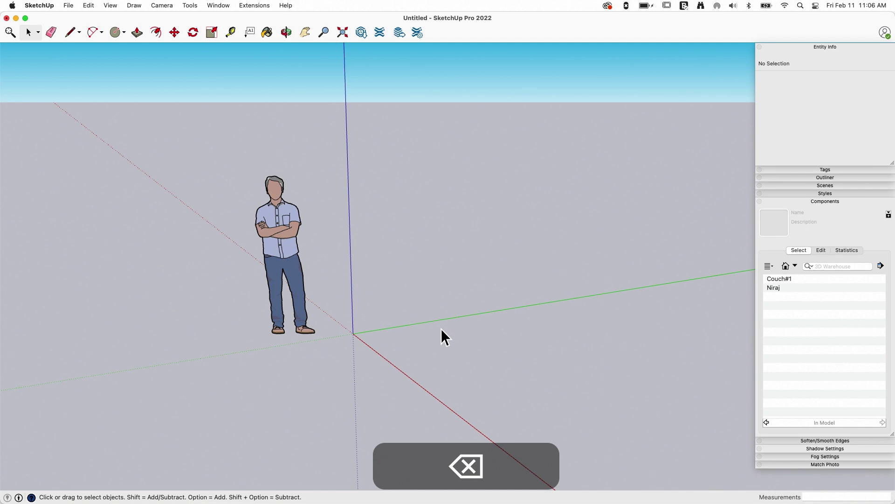
{"action": "left_click", "coordinate": [784, 280]}
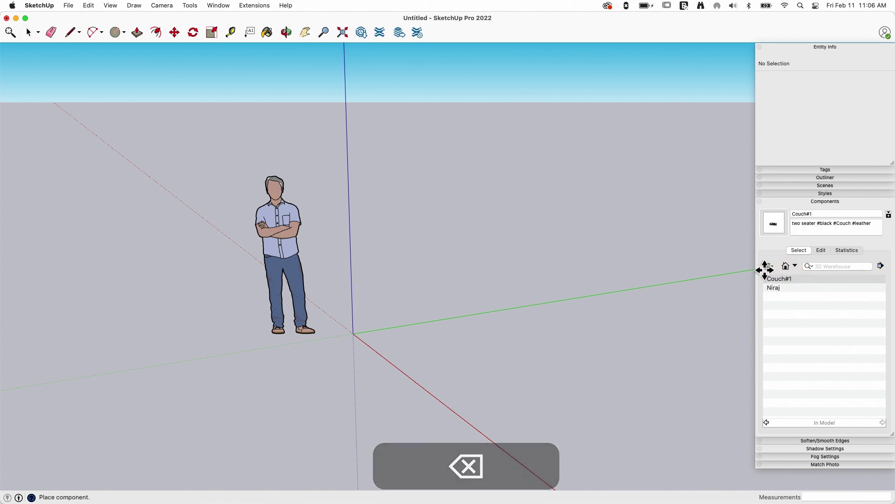
{"action": "left_click", "coordinate": [358, 334]}
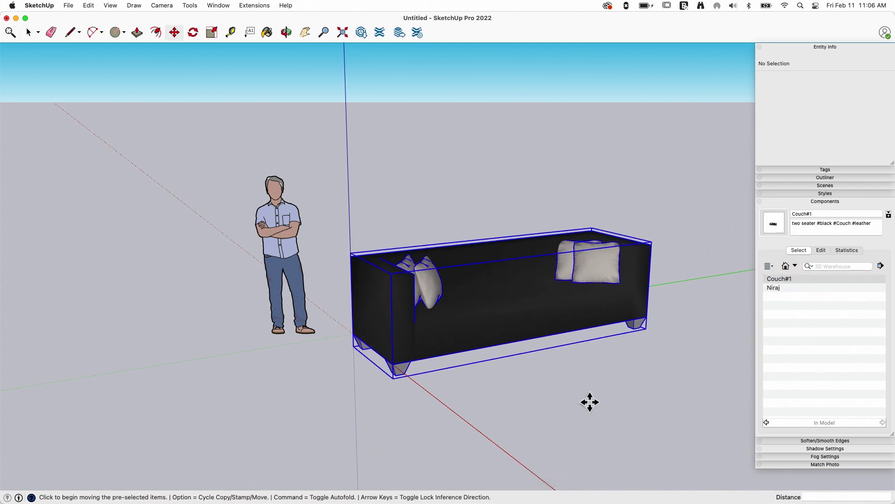
{"action": "left_click", "coordinate": [30, 35]}
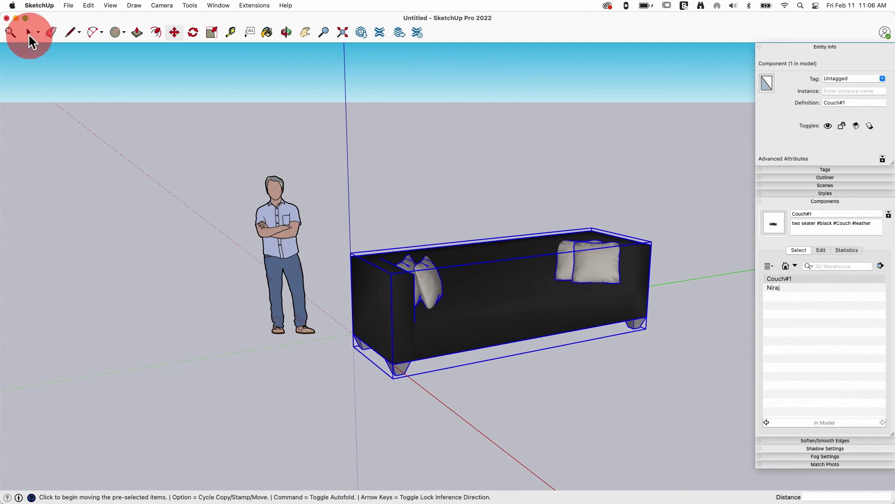
{"action": "left_click", "coordinate": [524, 304]}
{"action": "middle_click_drag", "start_coordinate": [602, 275], "coordinate": [550, 285]}
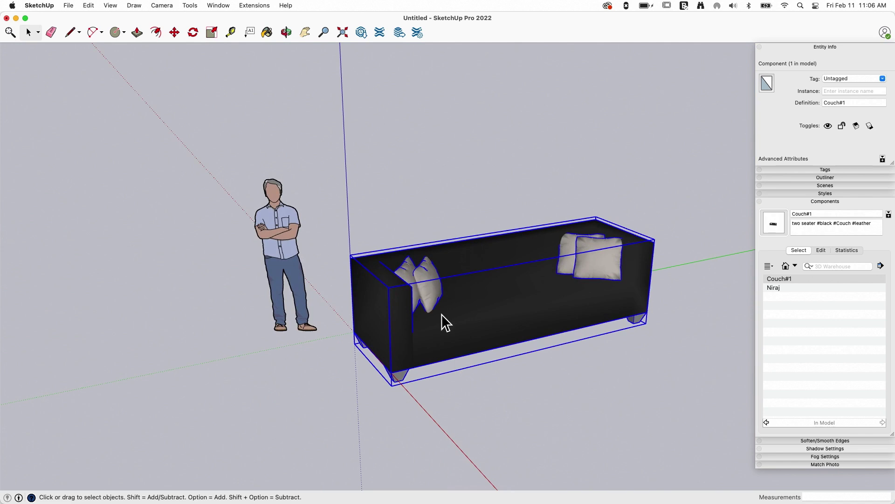
Open the nested Couch and pillow components to inspect their faces, then exit editing
{"action": "double_click", "coordinate": [471, 306]}
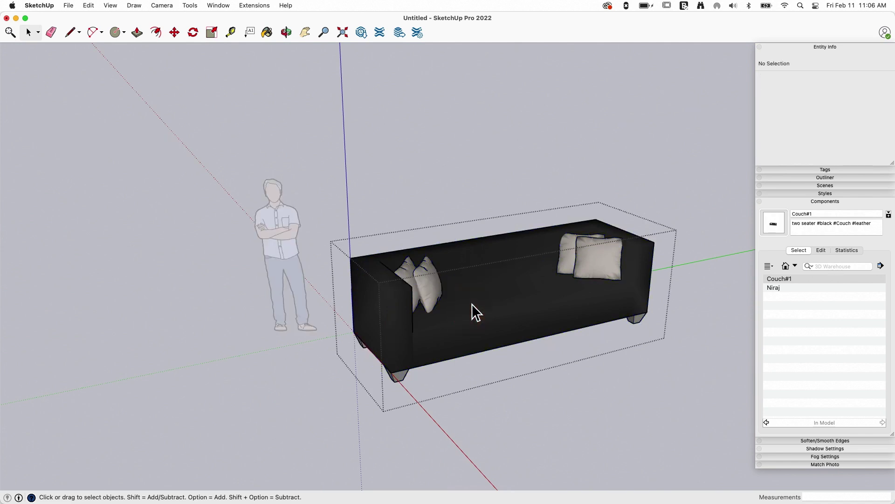
{"action": "left_click", "coordinate": [393, 310]}
{"action": "double_click", "coordinate": [393, 313]}
{"action": "left_click", "coordinate": [530, 285]}
{"action": "double_click", "coordinate": [430, 282]}
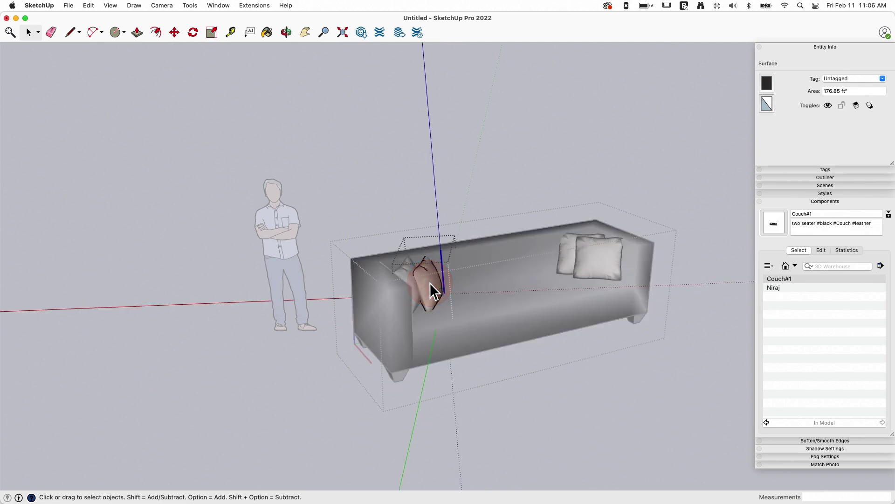
{"action": "left_click", "coordinate": [429, 282]}
{"action": "scroll", "coordinate": [429, 284], "scroll_direction": "up", "scroll_amount": 5}
{"action": "scroll", "coordinate": [429, 284], "scroll_direction": "down", "scroll_amount": 10}
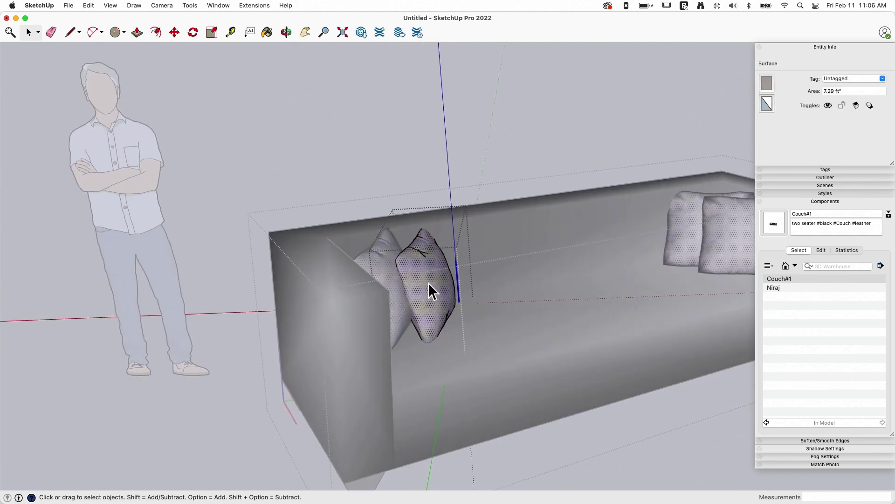
{"action": "left_click", "coordinate": [465, 170]}
Explode the outer Couch#1 component and then the inner Couch component into loose entities
{"action": "right_click", "coordinate": [457, 280]}
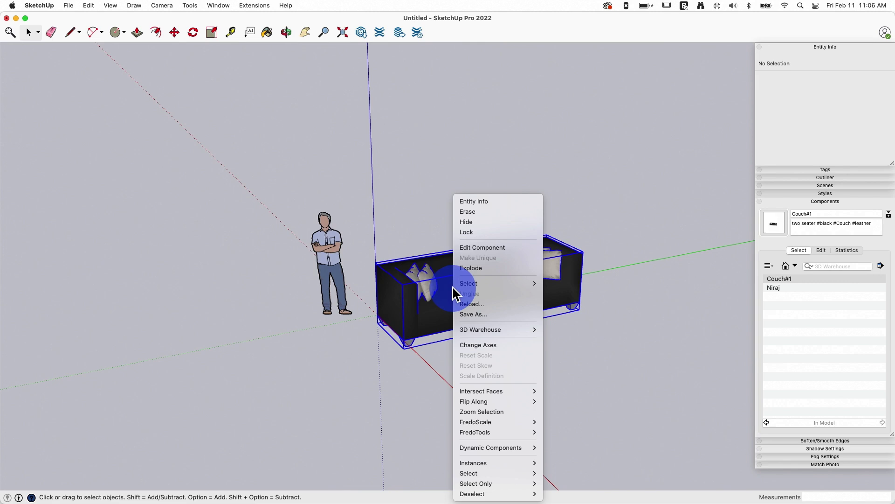
{"action": "left_click", "coordinate": [493, 267]}
{"action": "right_click", "coordinate": [450, 287]}
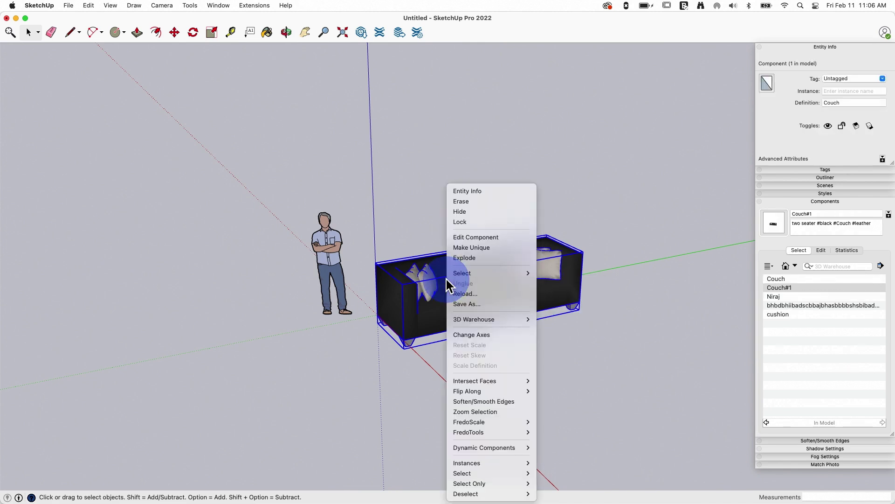
{"action": "left_click", "coordinate": [479, 256]}
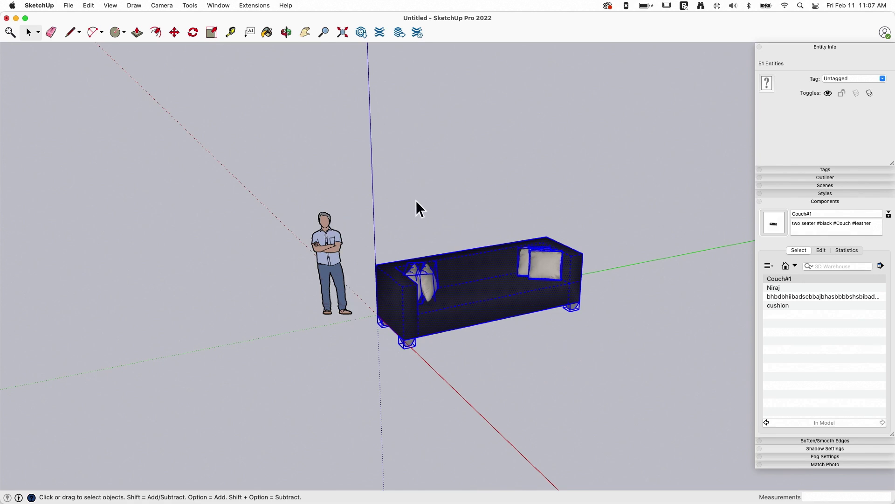
{"action": "left_click", "coordinate": [67, 6]}
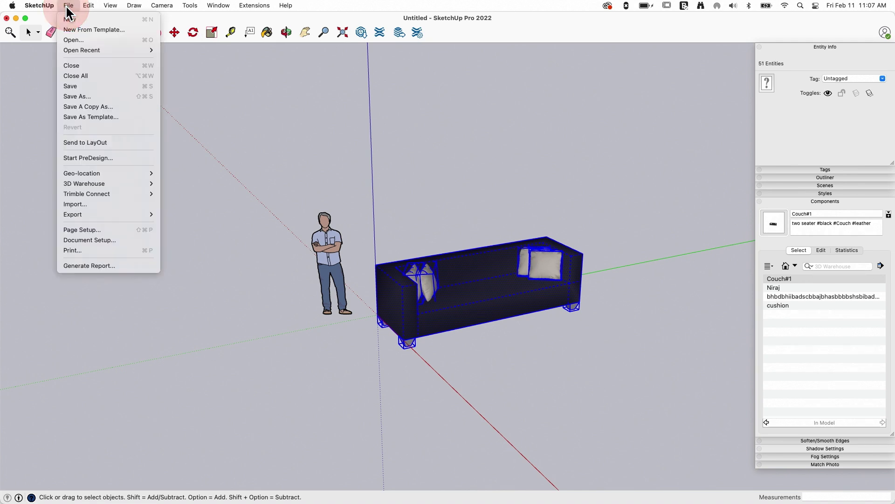
{"action": "mouse_move", "coordinate": [77, 187]}
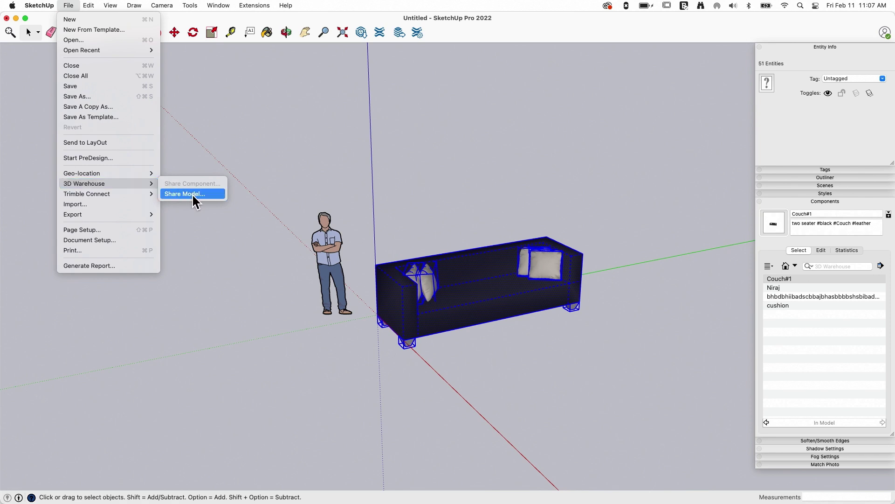
{"action": "left_click", "coordinate": [412, 6]}
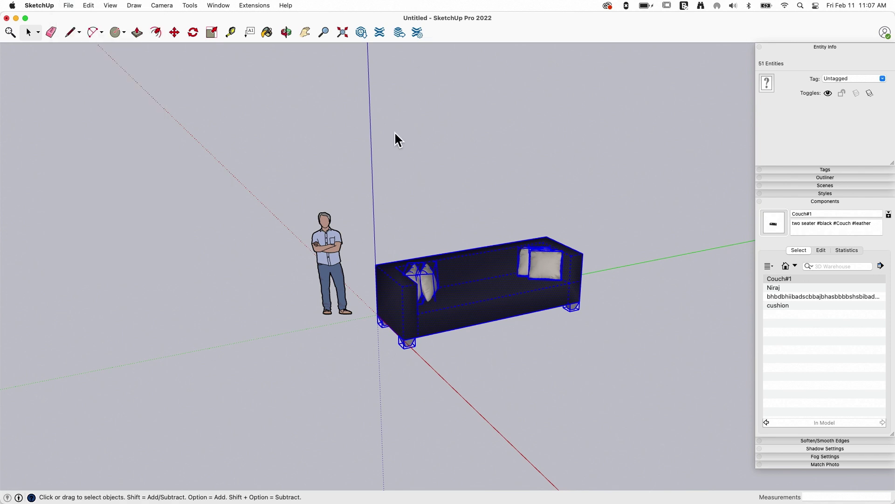